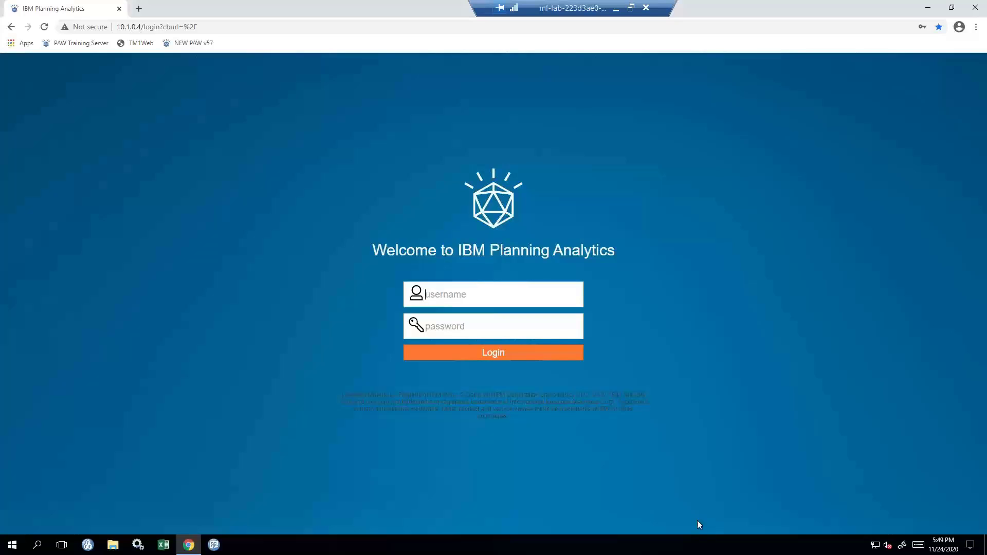
Sign in to Planning Analytics Workspace with the account username and password.
left_click(524, 295)
key("Tab")
left_click(494, 356)
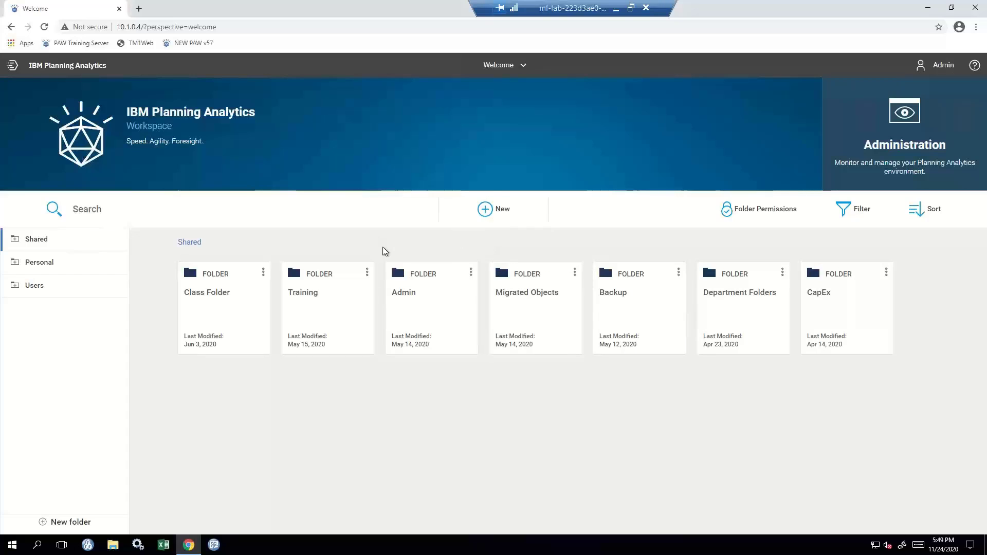
Bring up a second browser tab showing another Workspace sign-in page with credentials filled in.
left_click(90, 268)
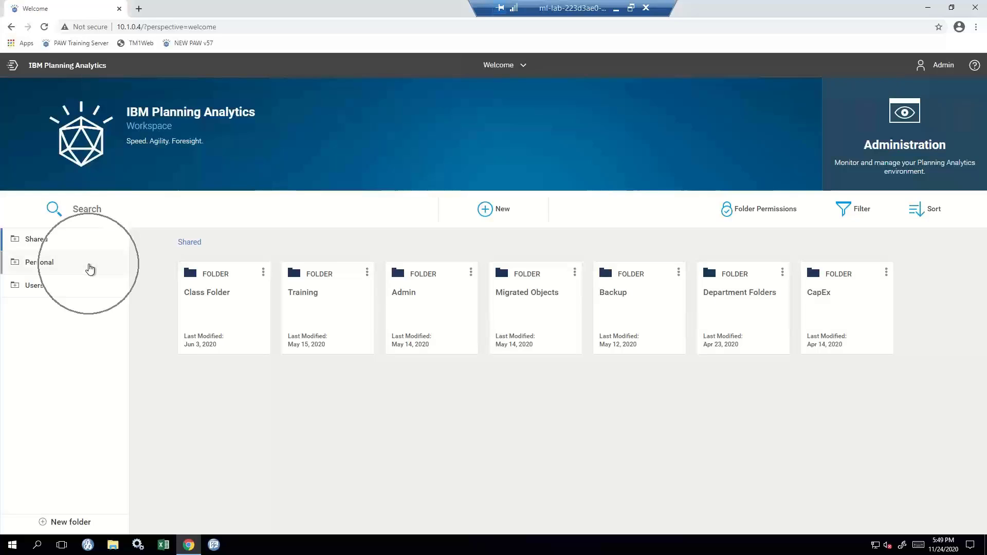
left_click(86, 292)
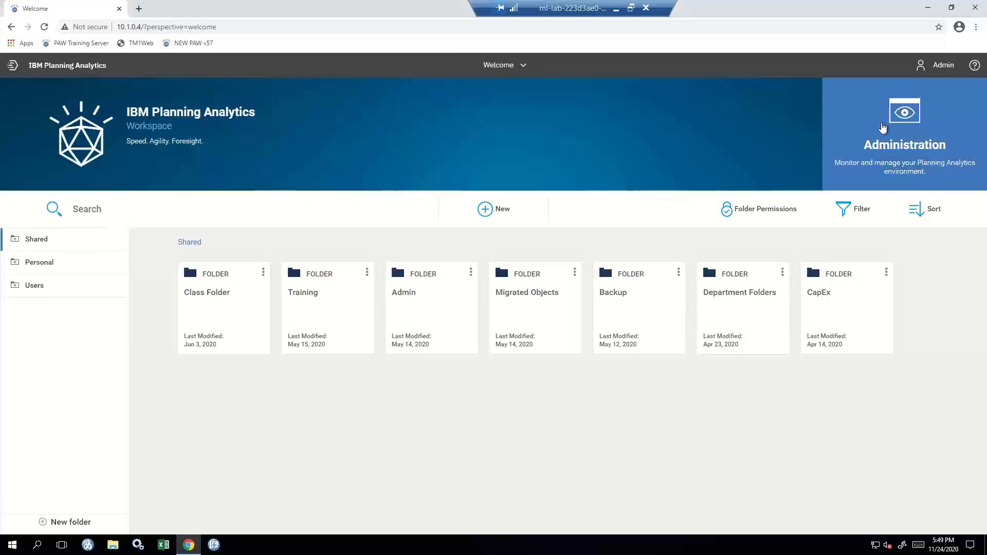
left_click(882, 128)
left_click(433, 214)
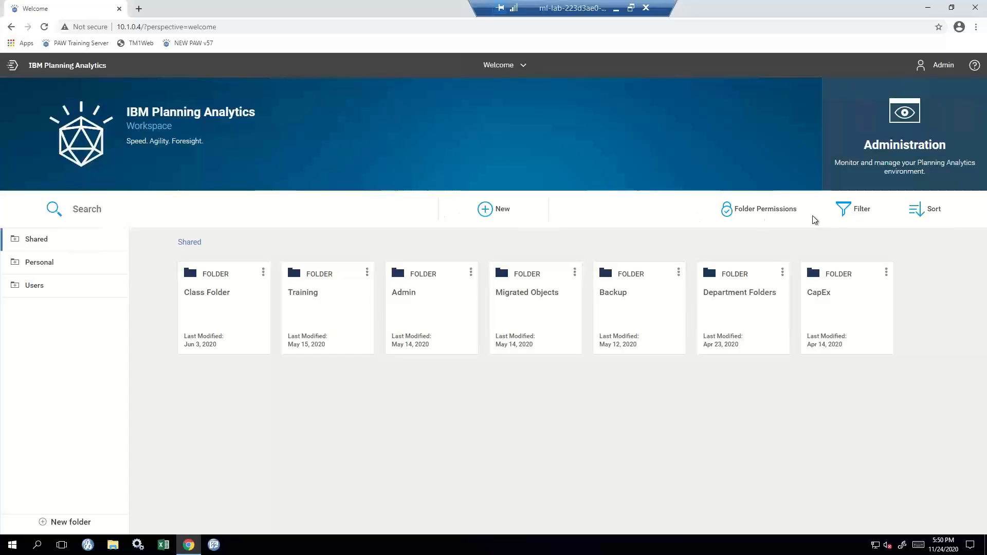
Log in to the 10.1.0.6 server on the second tab to reach its Home page.
left_click(830, 214)
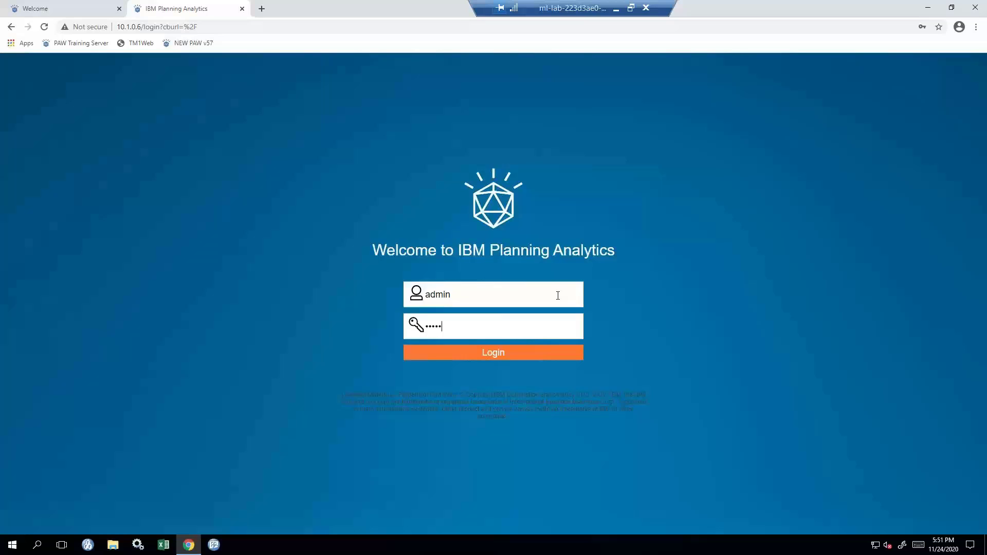
key("Return")
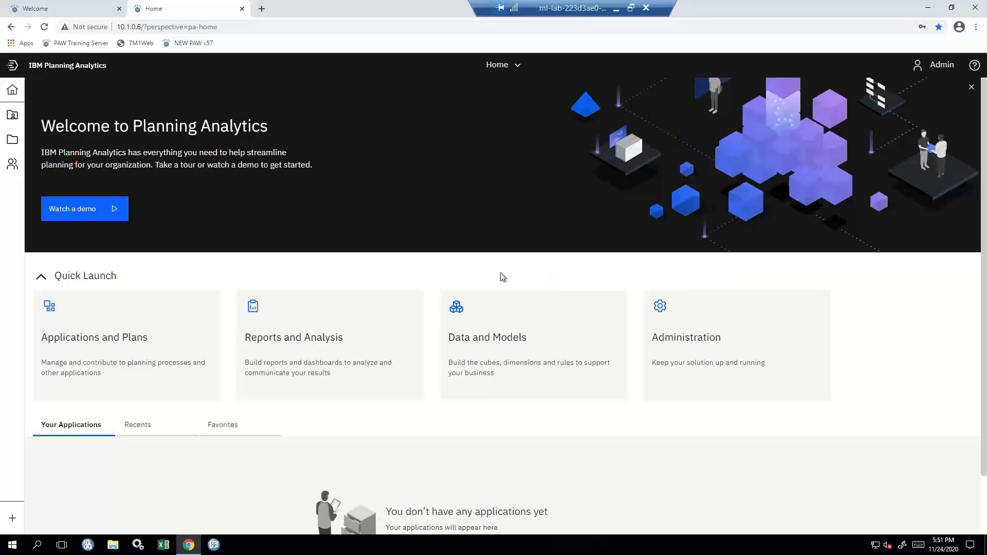
Show the Learn help panel with recommended topics like Work in books and views.
left_click(134, 209)
left_click(974, 68)
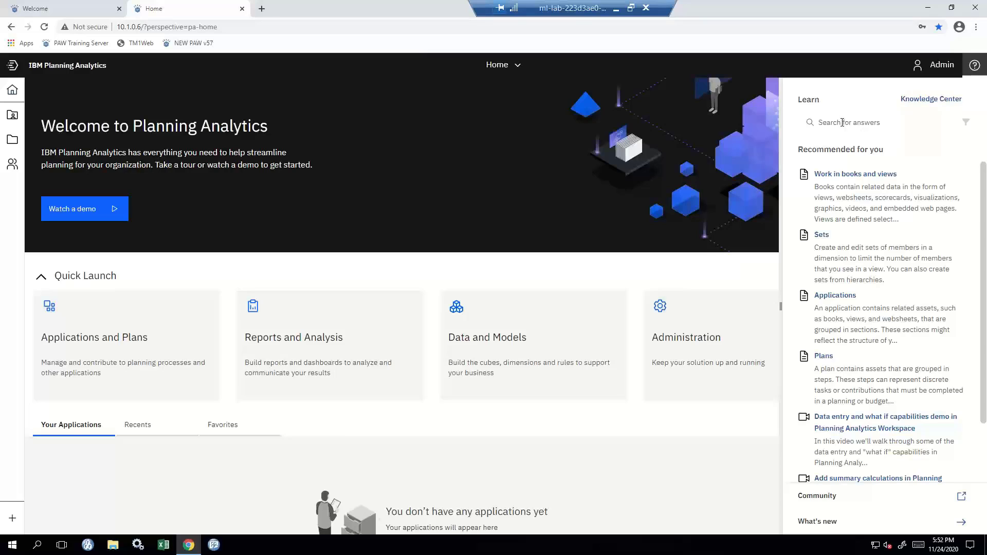
Search the help articles for 'What is OLAP' and check the Filter by options.
left_click(846, 125)
type("What is PLAP")
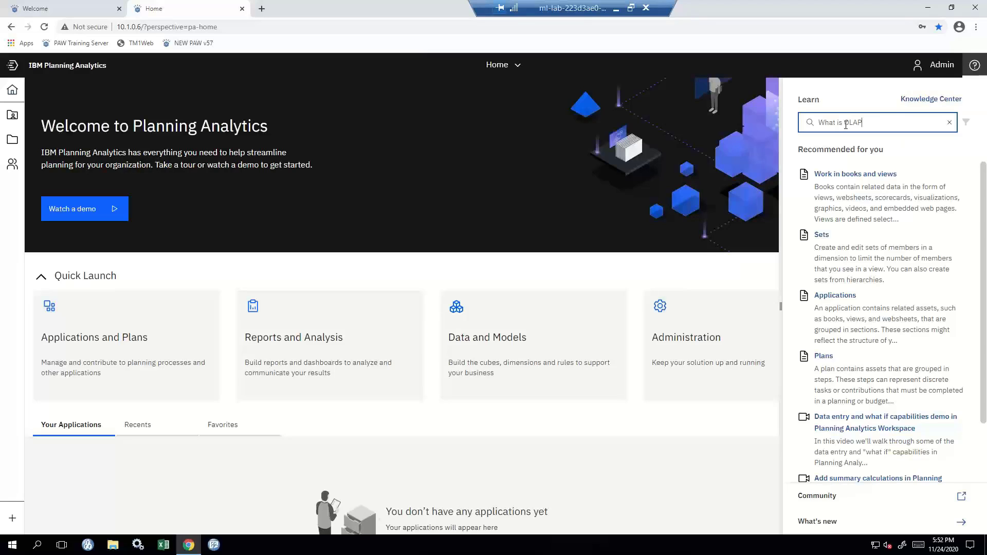
key("Return")
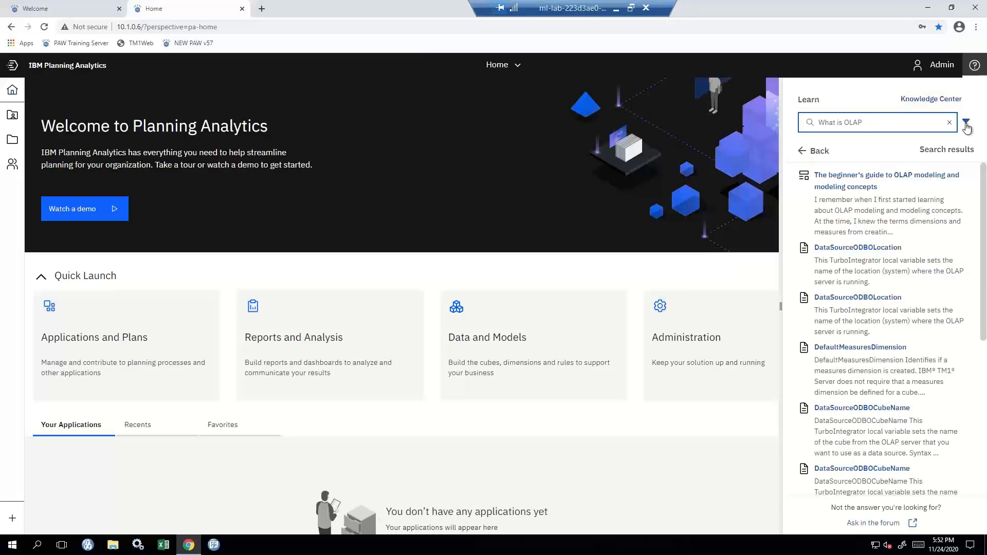
left_click(966, 124)
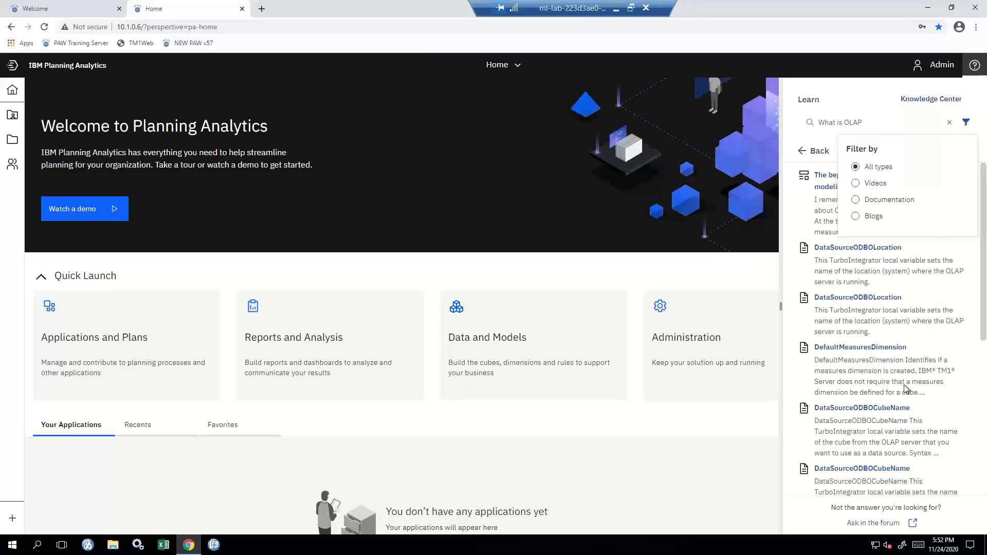
left_click(905, 104)
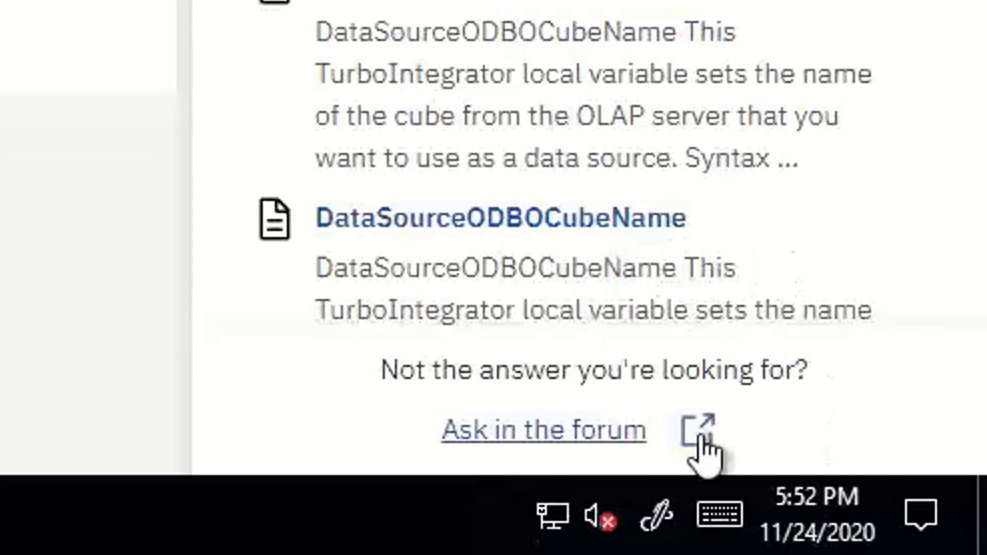
Open the Planning Analytics community forum in a new tab and dismiss its cookie preferences.
left_click(701, 437)
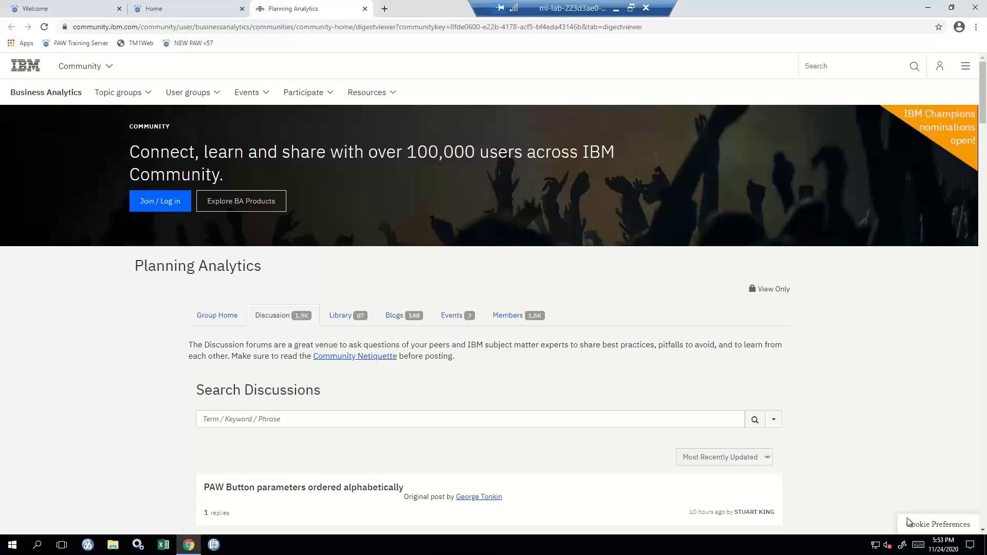
left_click(907, 521)
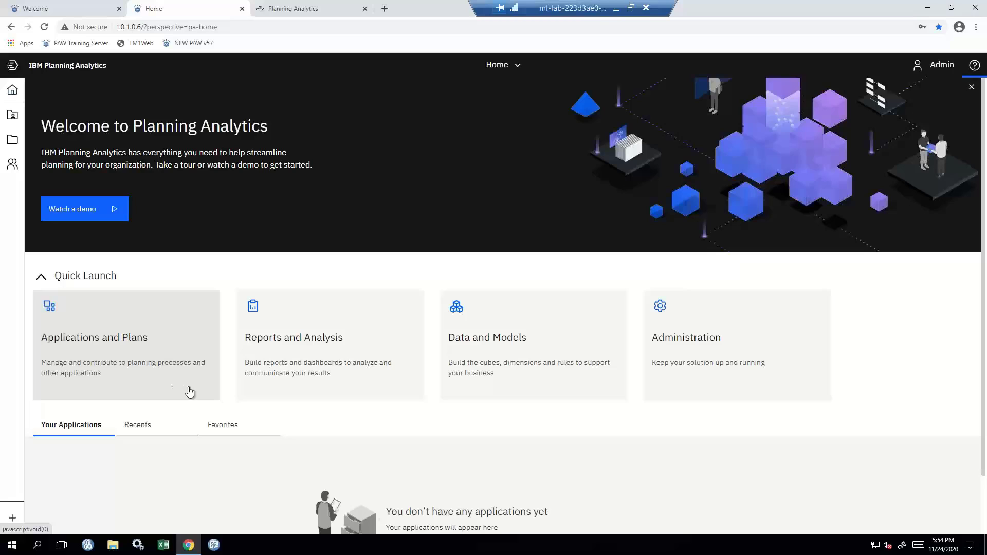
left_click(673, 390)
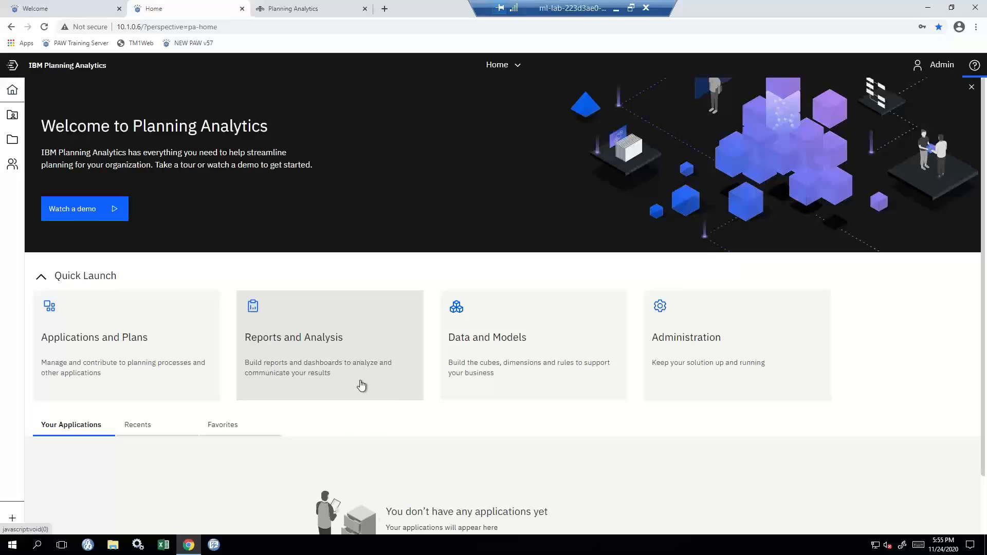
left_click(361, 386)
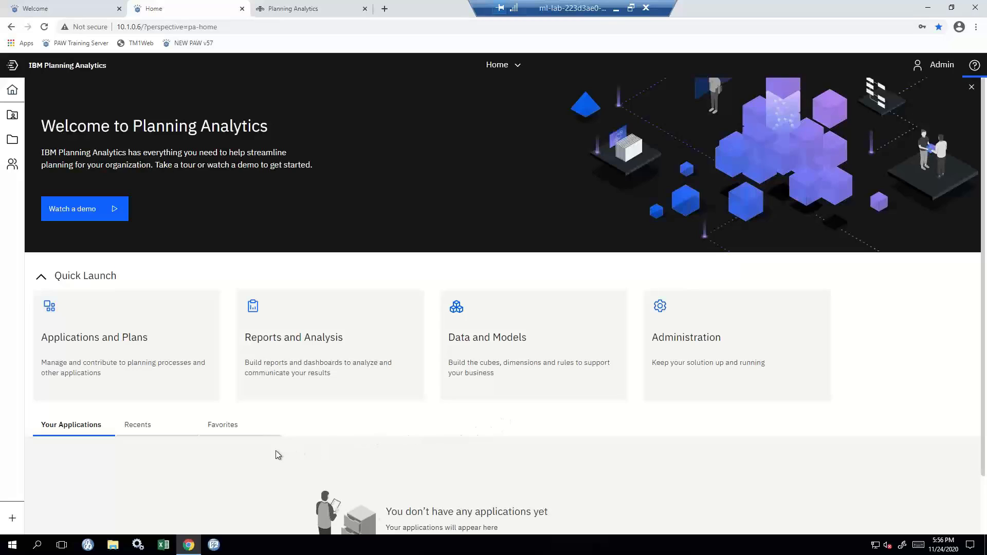
scroll(276, 455, "down", 1)
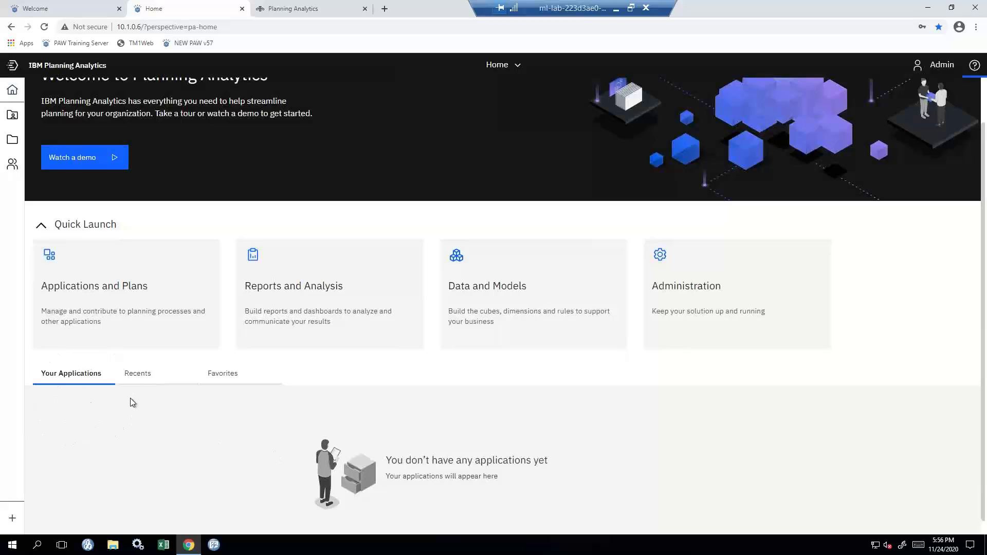
left_click(234, 398)
scroll(232, 393, "down", 1)
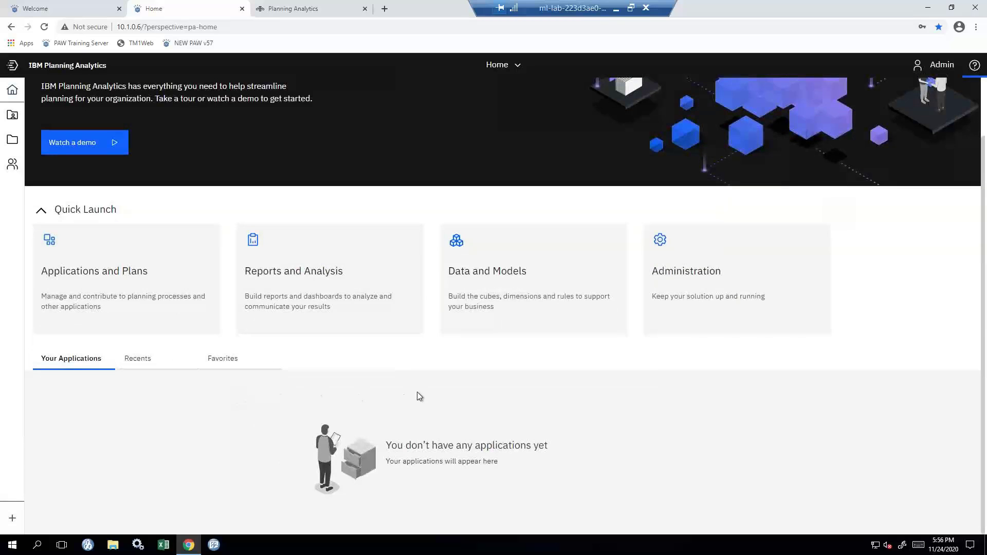
scroll(422, 410, "up", 2)
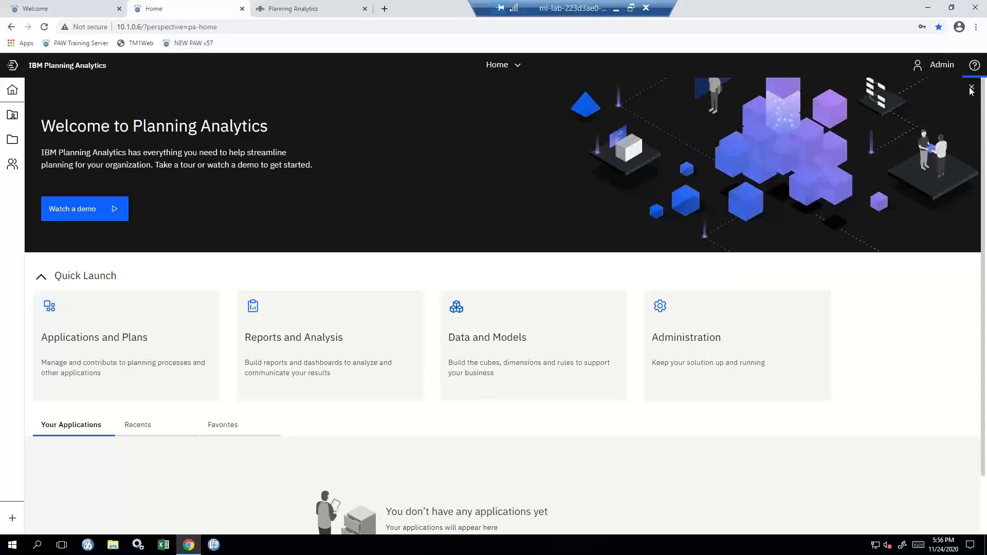
Remove the welcome banner from the Home page and collapse the Quick Launch cards.
left_click(970, 89)
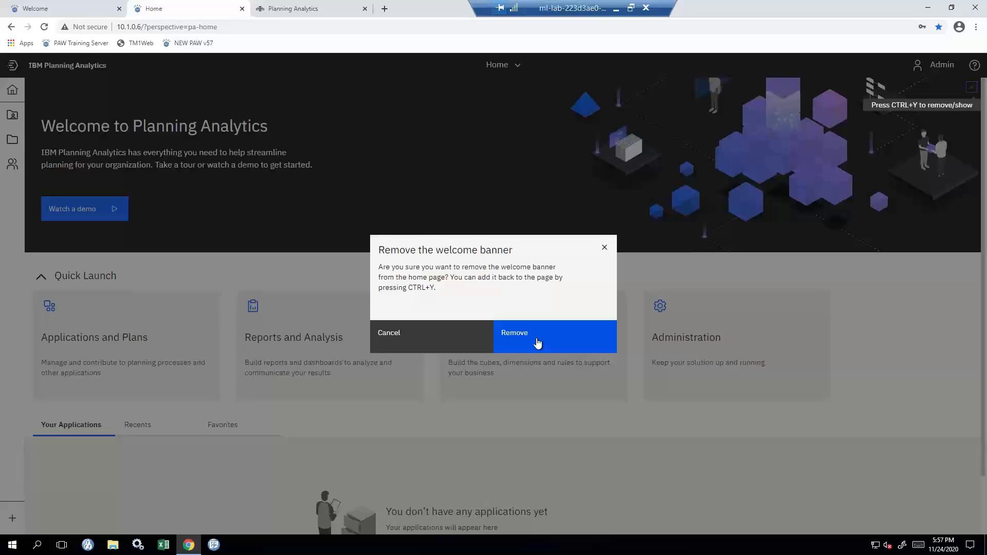
left_click(537, 343)
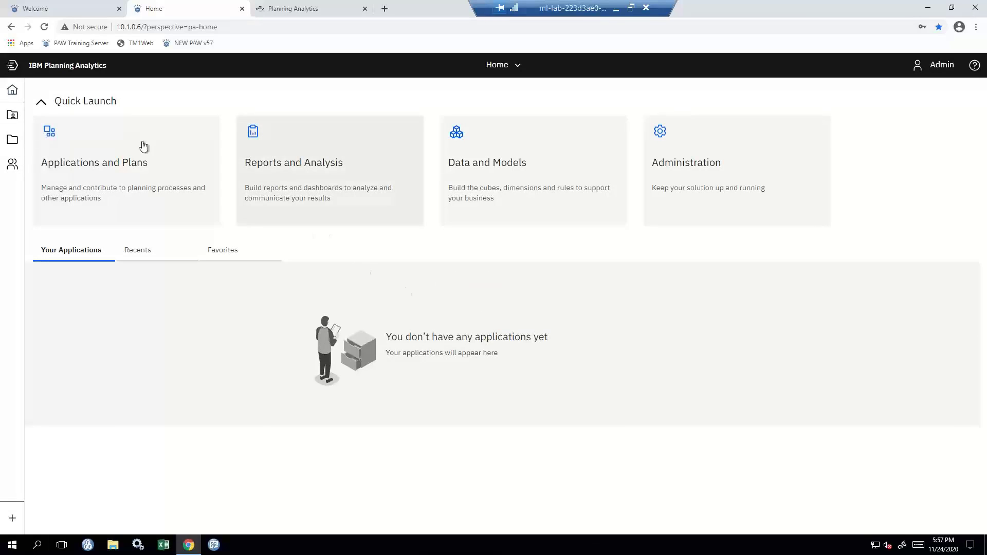
left_click(41, 102)
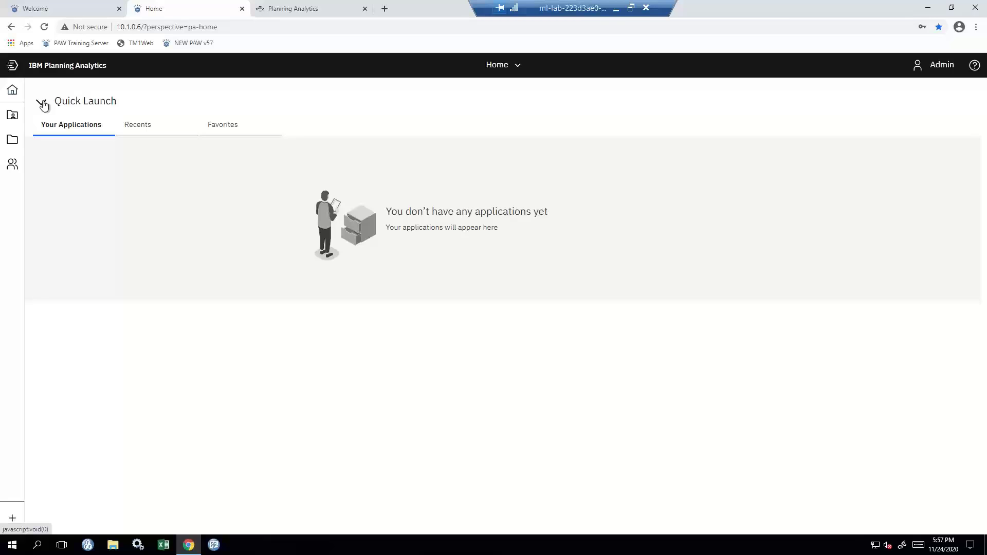
Re-expand Quick Launch to show its four area tiles above Your Applications.
left_click(41, 102)
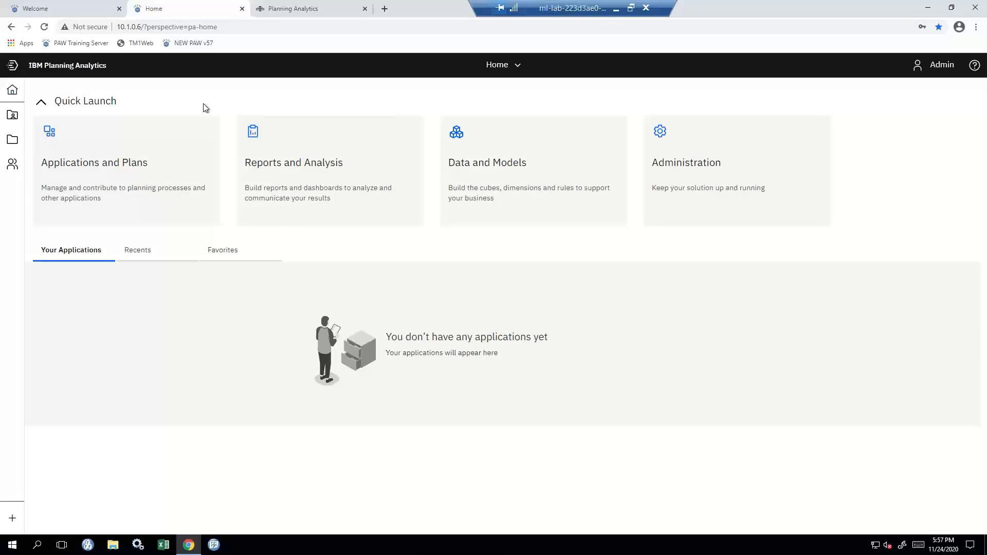
left_click(504, 69)
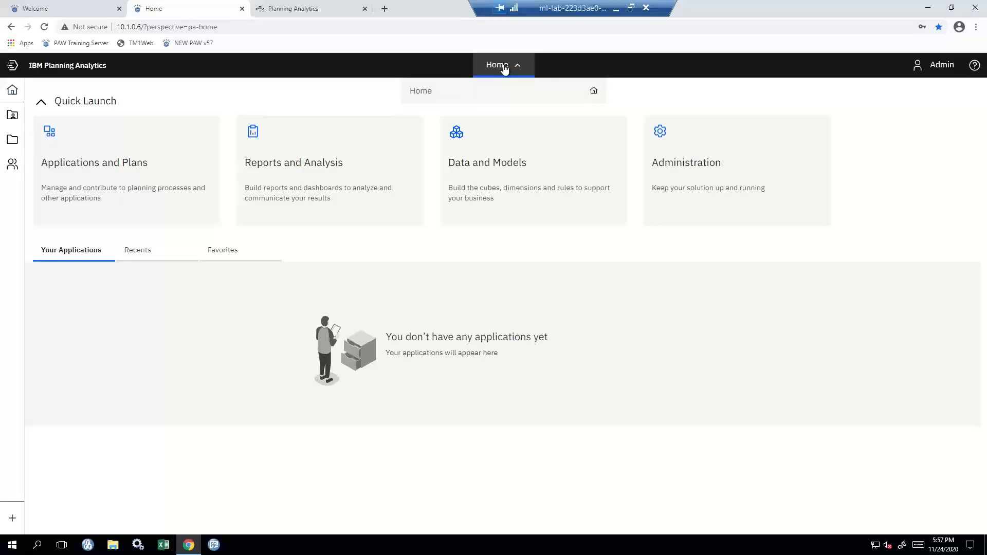
left_click(505, 69)
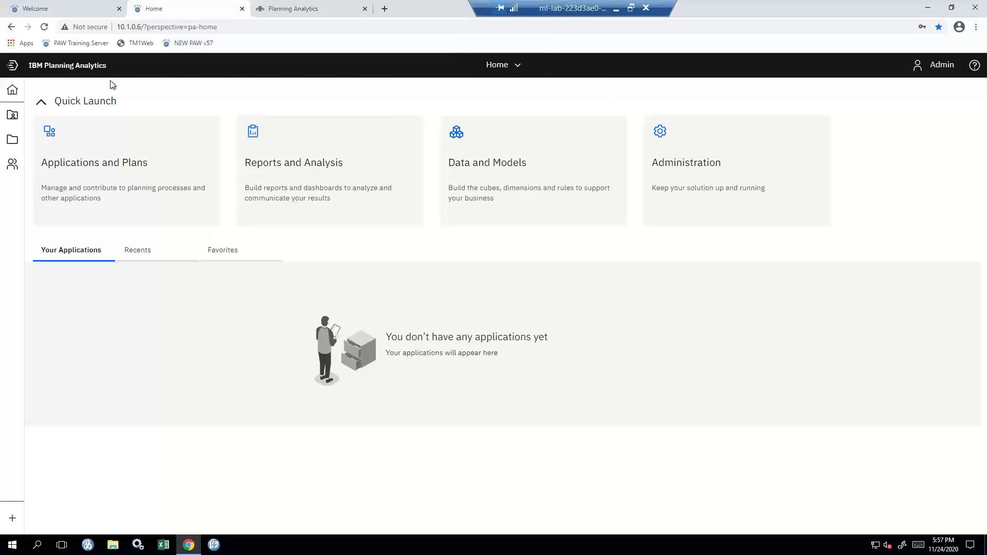
left_click(16, 93)
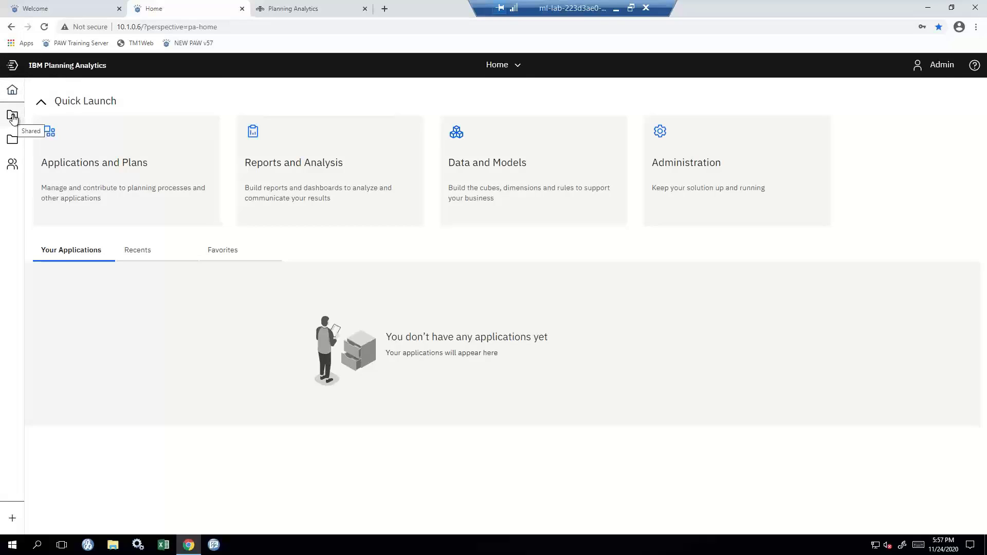
left_click(13, 118)
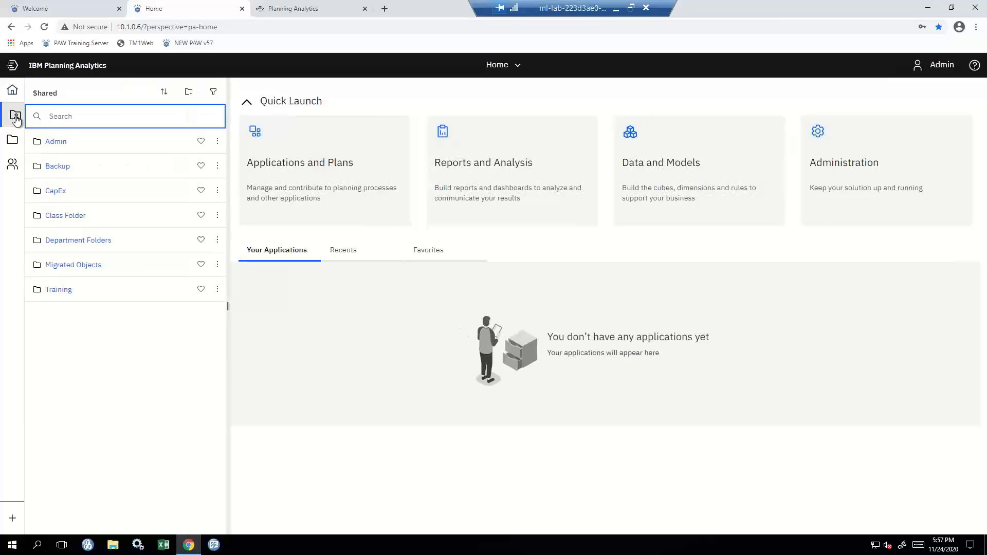
left_click(75, 148)
left_click(198, 155)
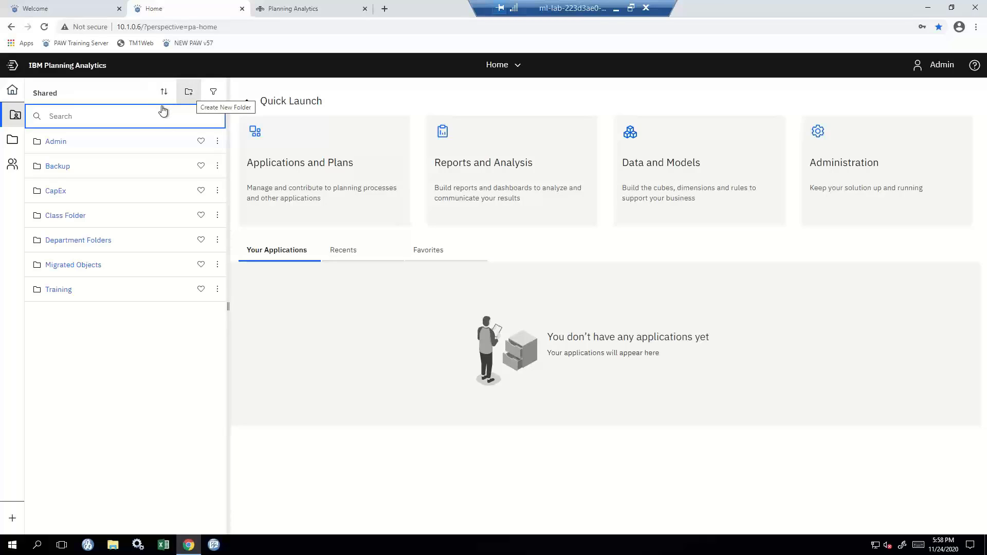
left_click(13, 114)
left_click(12, 139)
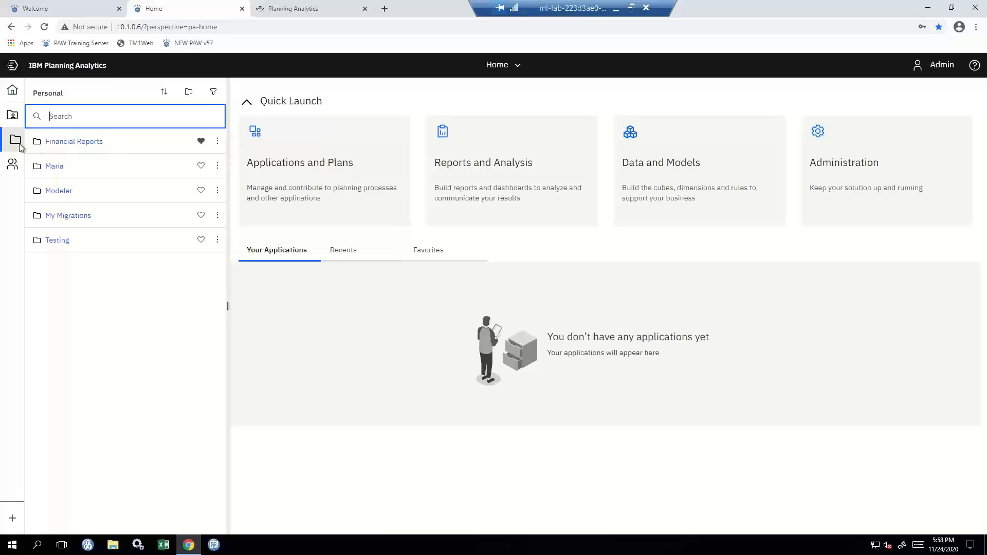
left_click(14, 164)
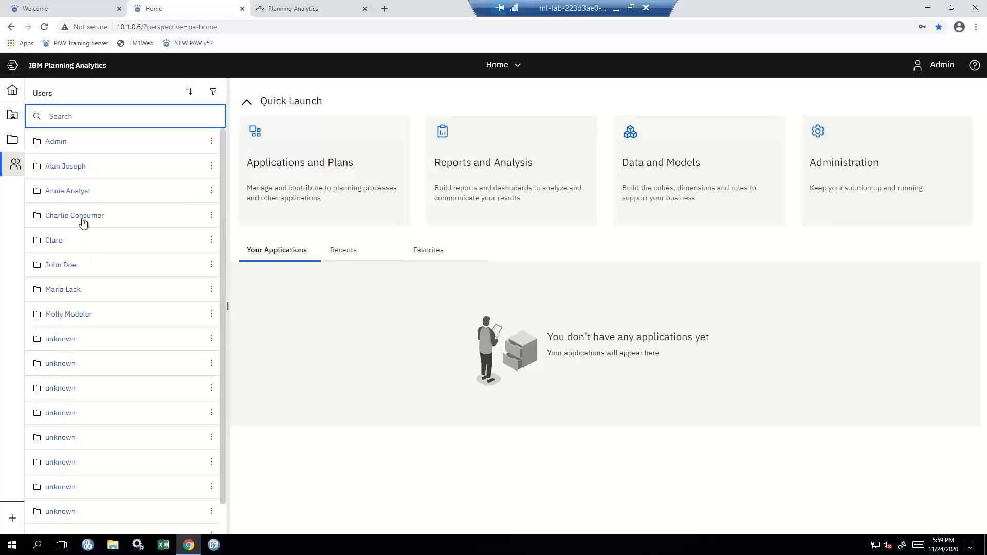
left_click(15, 165)
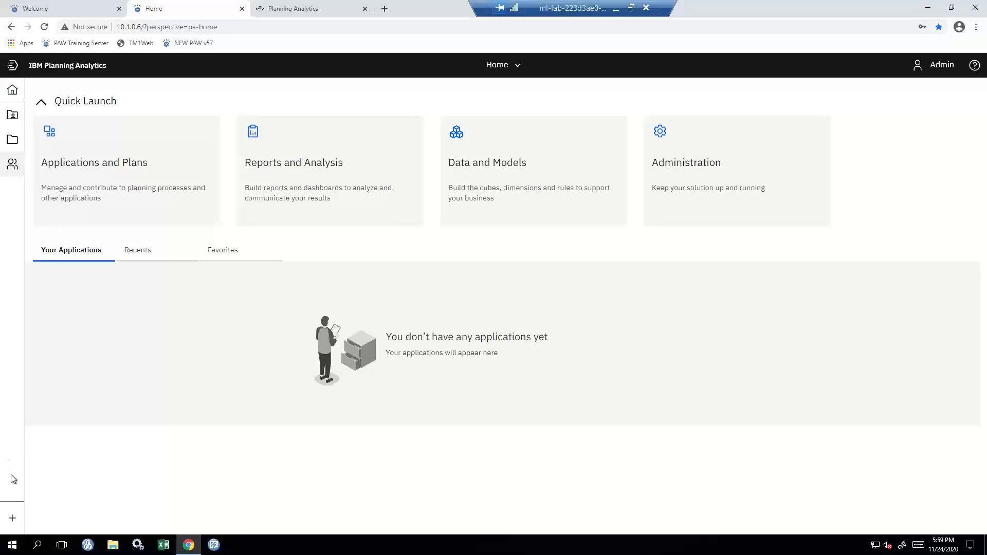
Create a tabbed book from the bottom-row multi-panel template, opening an empty Tab 1.
left_click(14, 518)
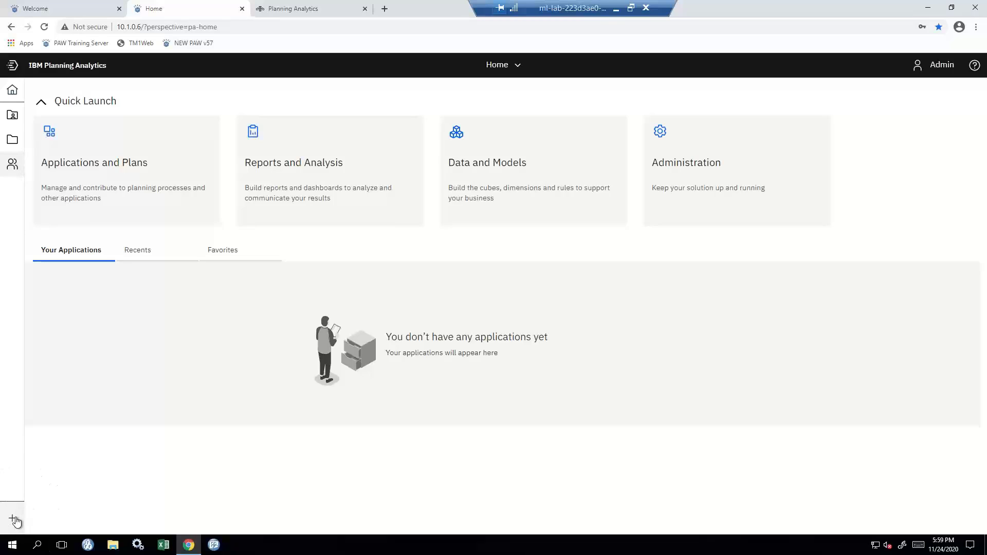
left_click(14, 519)
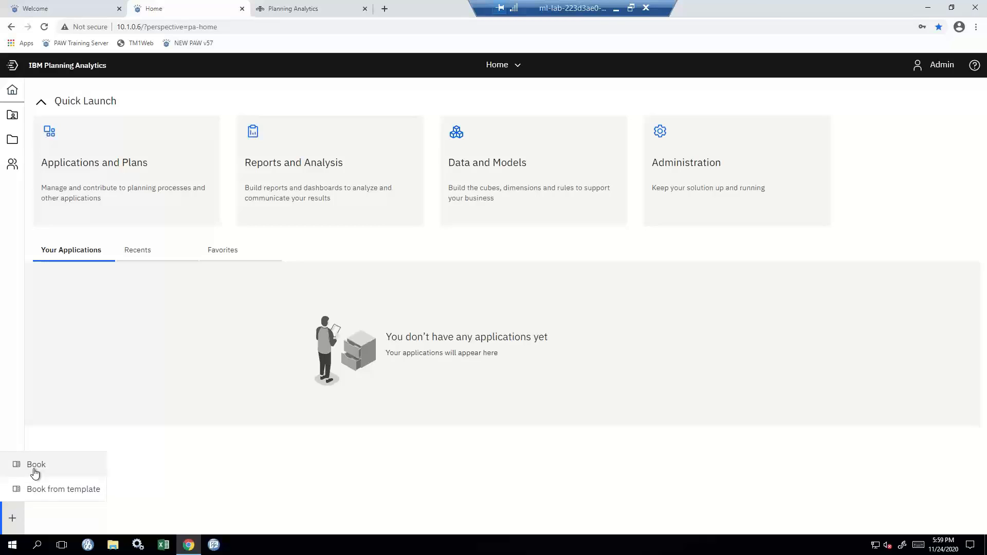
left_click(36, 487)
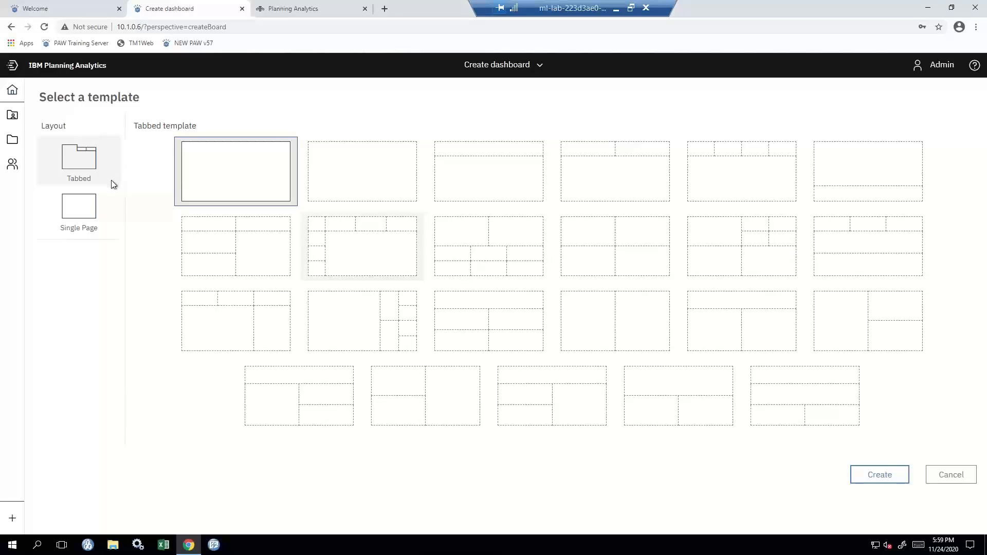
left_click(98, 168)
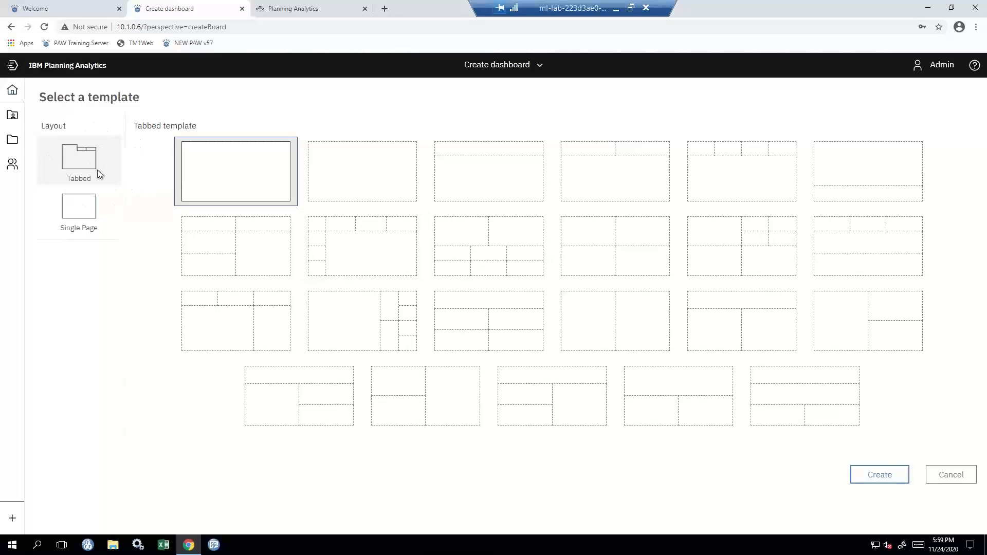
left_click(96, 224)
left_click(96, 224)
left_click(96, 224)
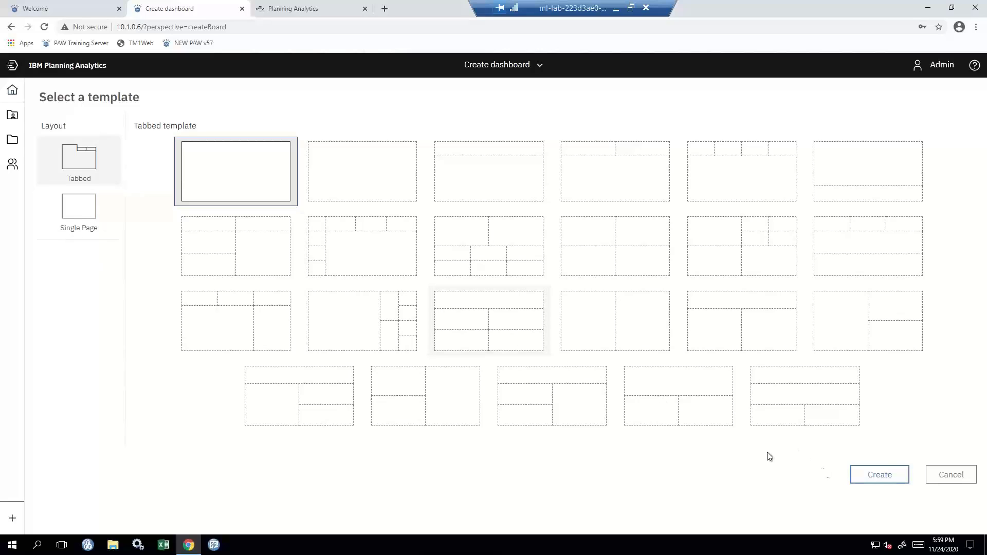
left_click(568, 391)
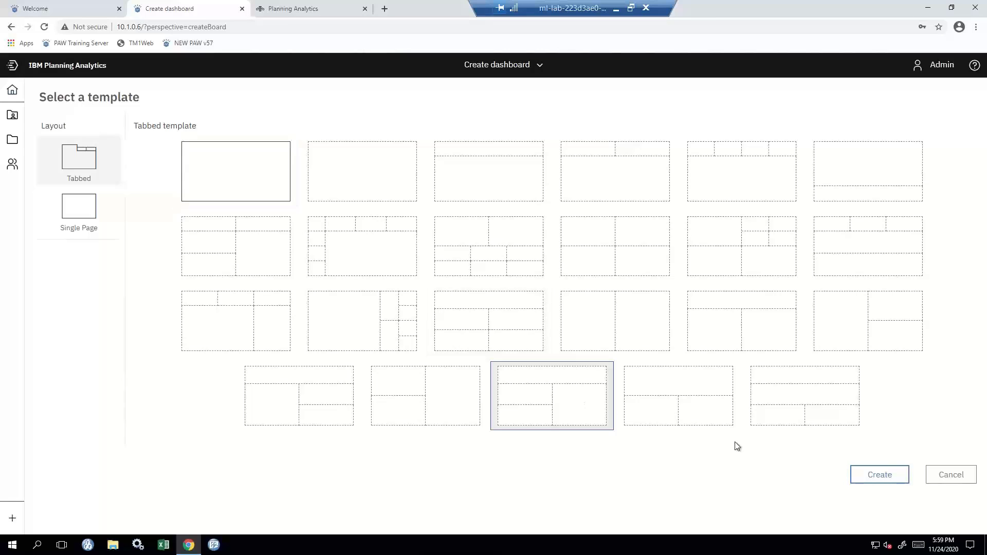
left_click(869, 476)
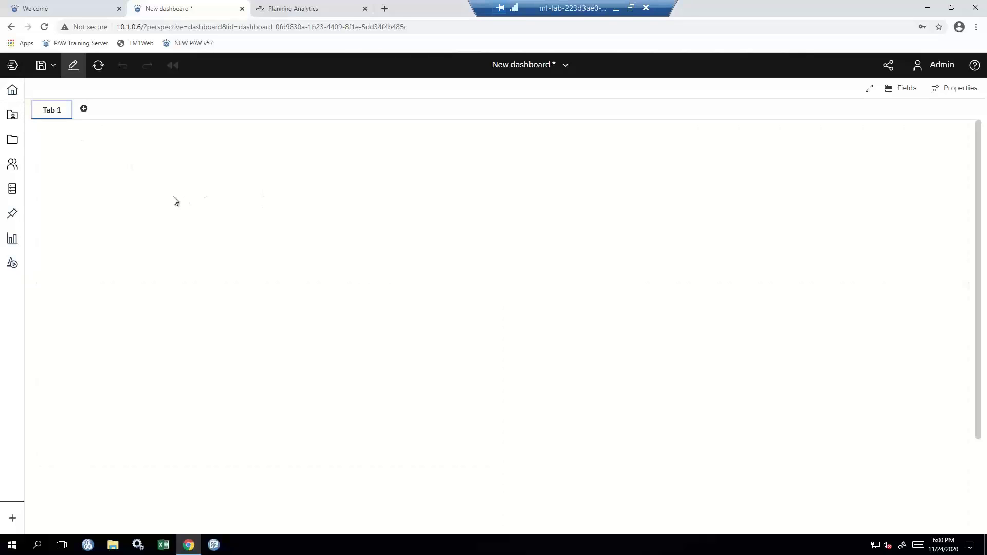
Browse AdventureWorks2017_Maria's cubes and expand Financials to show Dimensions, Views and its rule.
left_click(23, 145)
left_click(23, 147)
left_click(14, 194)
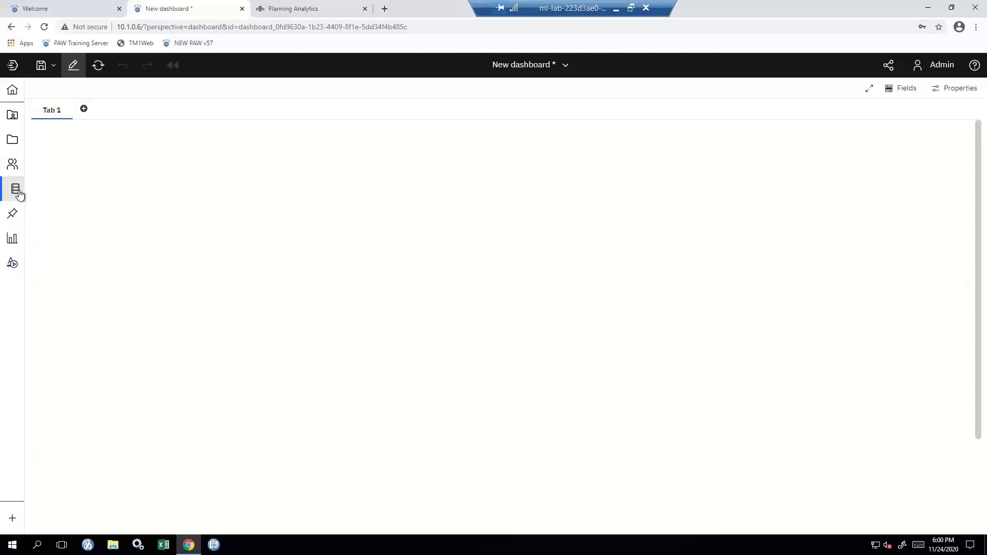
left_click(17, 194)
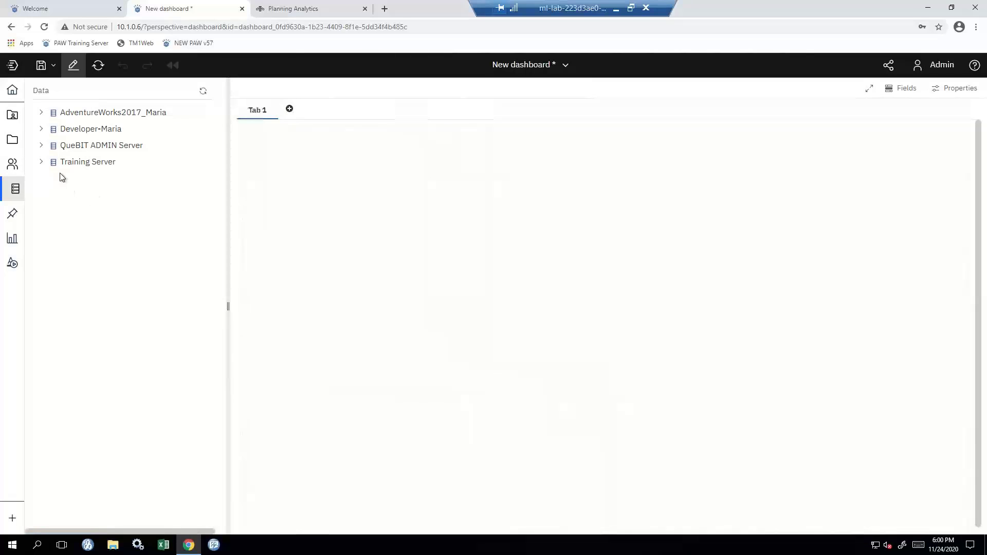
left_click(41, 113)
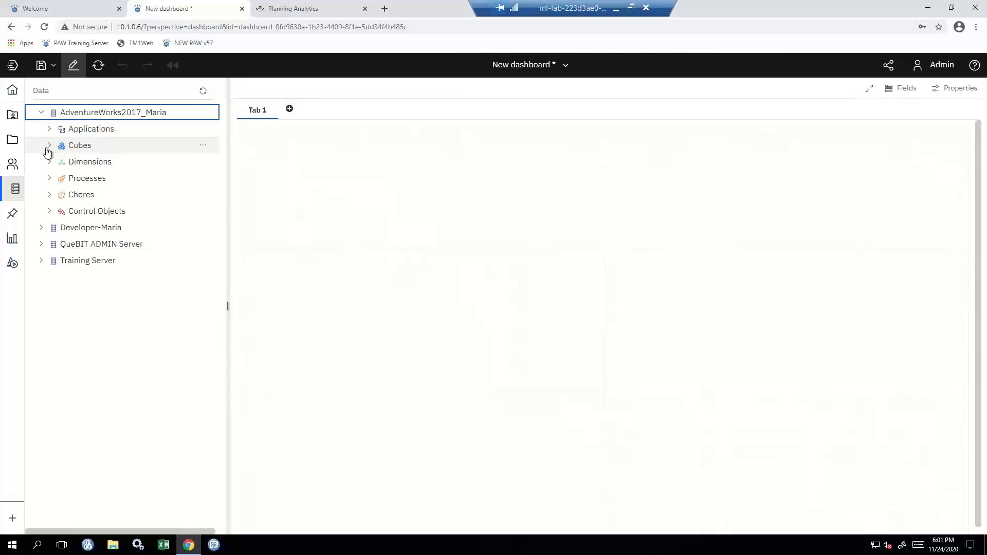
left_click(50, 147)
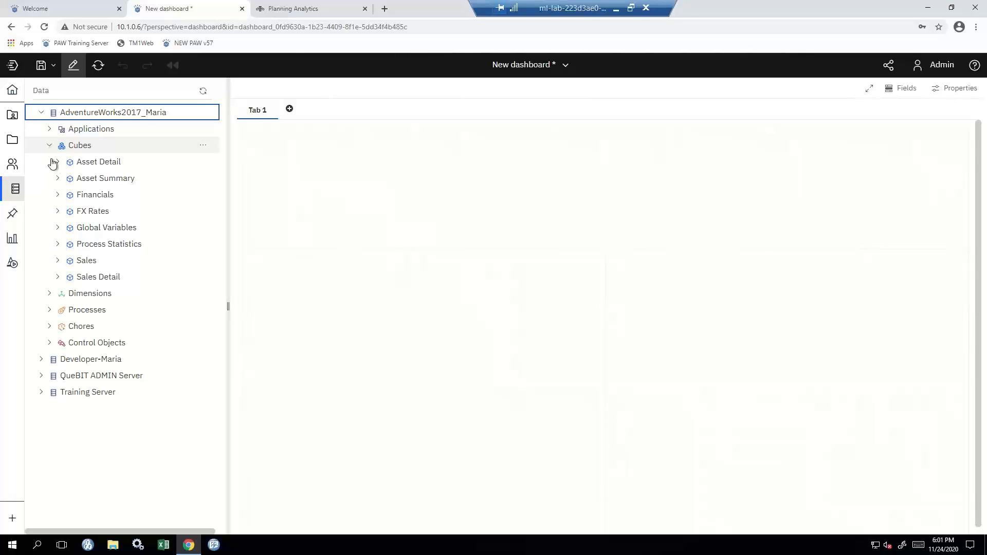
left_click(58, 196)
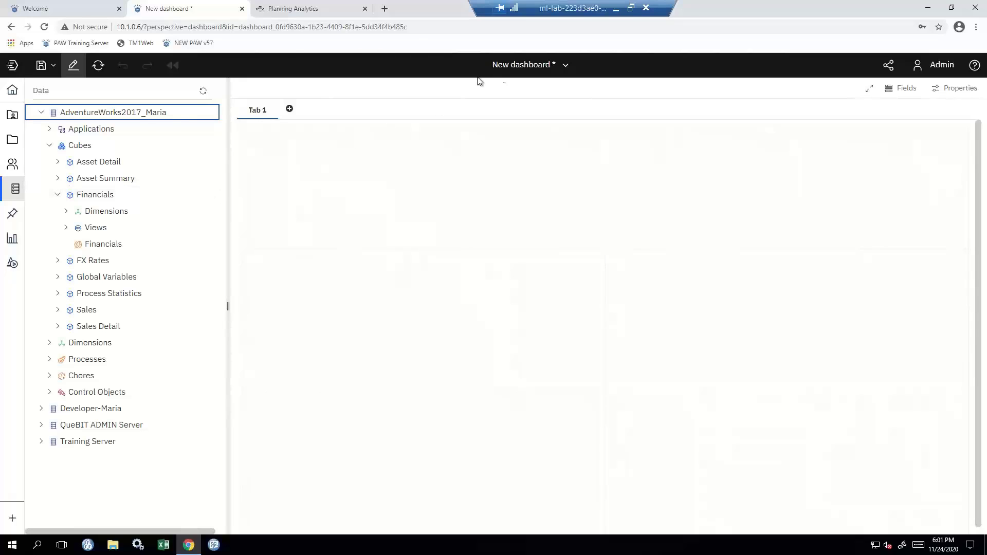
Go back to Home and start a new modeling book from the Data and Models card.
left_click(521, 71)
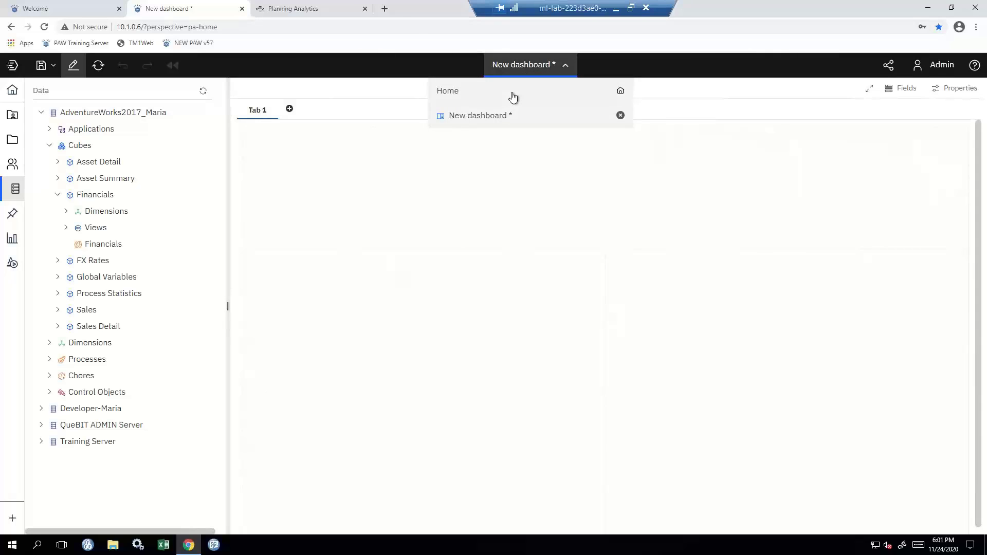
left_click(514, 97)
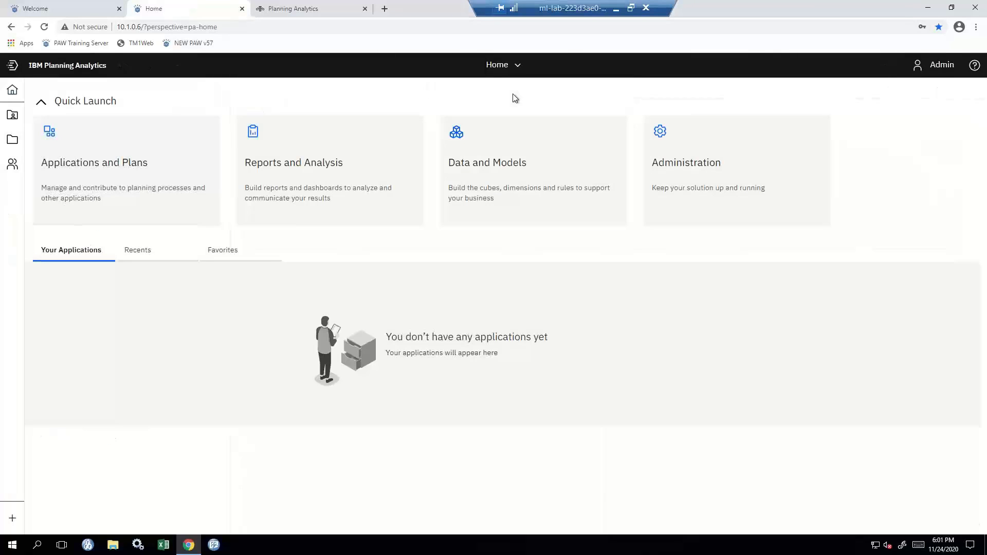
left_click(513, 163)
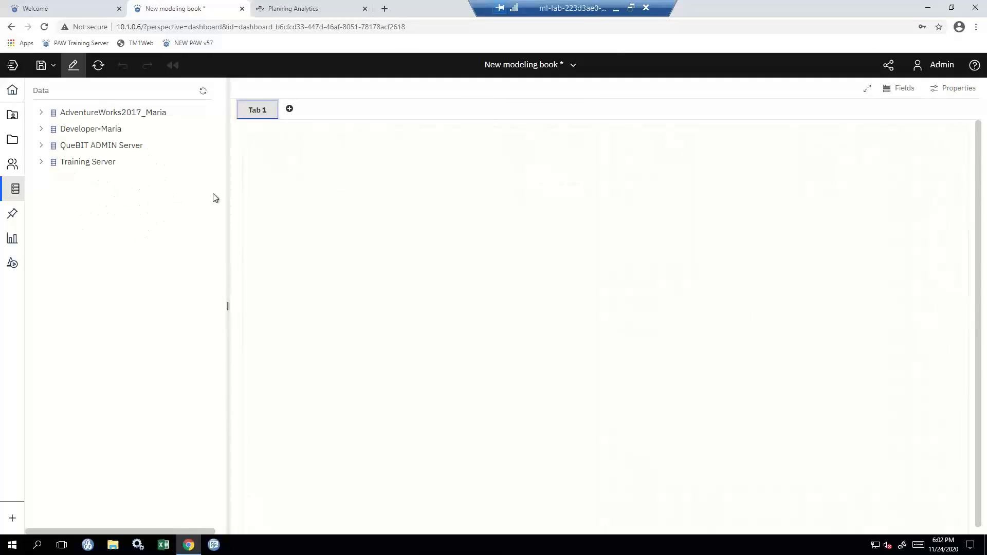
Drag the Financials cube's Default view from AdventureWorks2017 onto Tab 1 as an exploration.
left_click(41, 113)
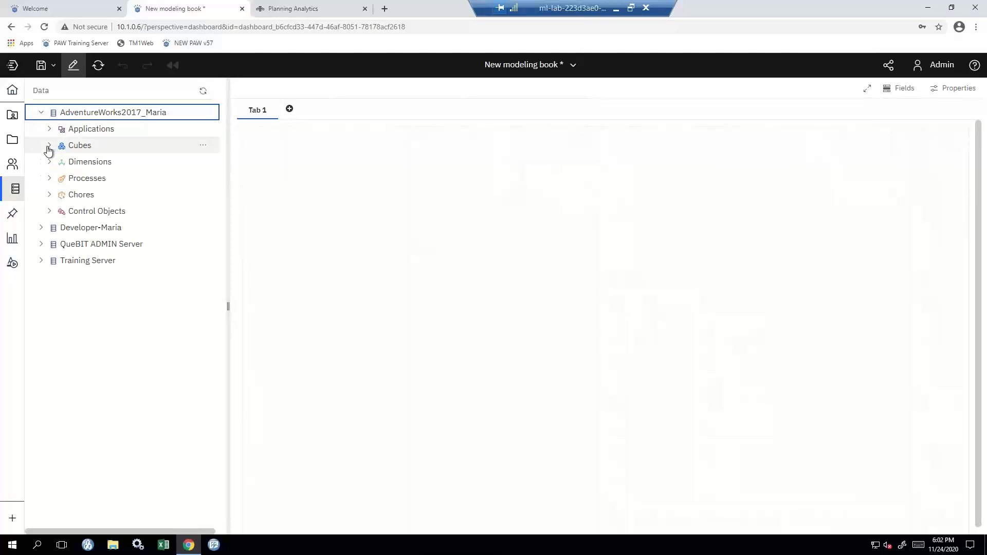
left_click(49, 146)
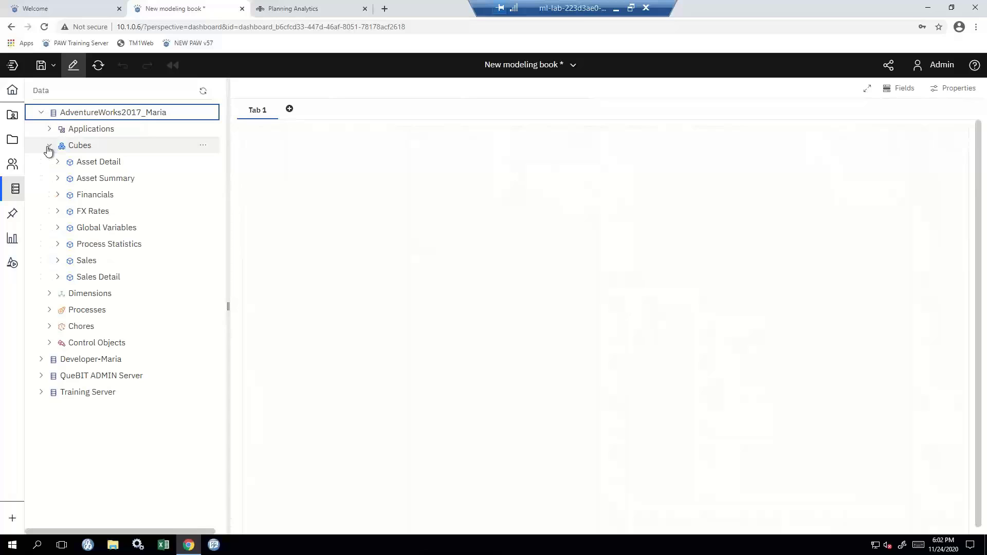
left_click(58, 196)
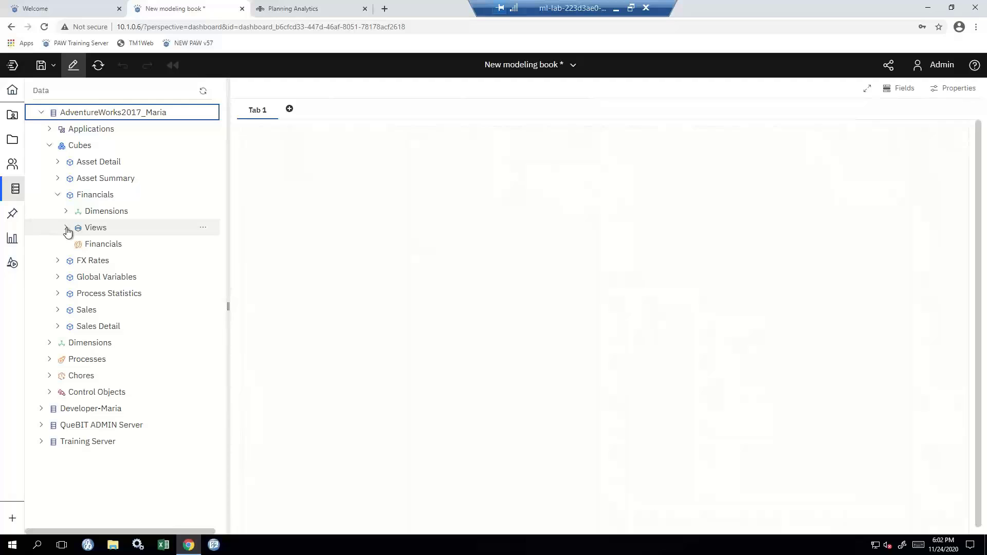
left_click(66, 227)
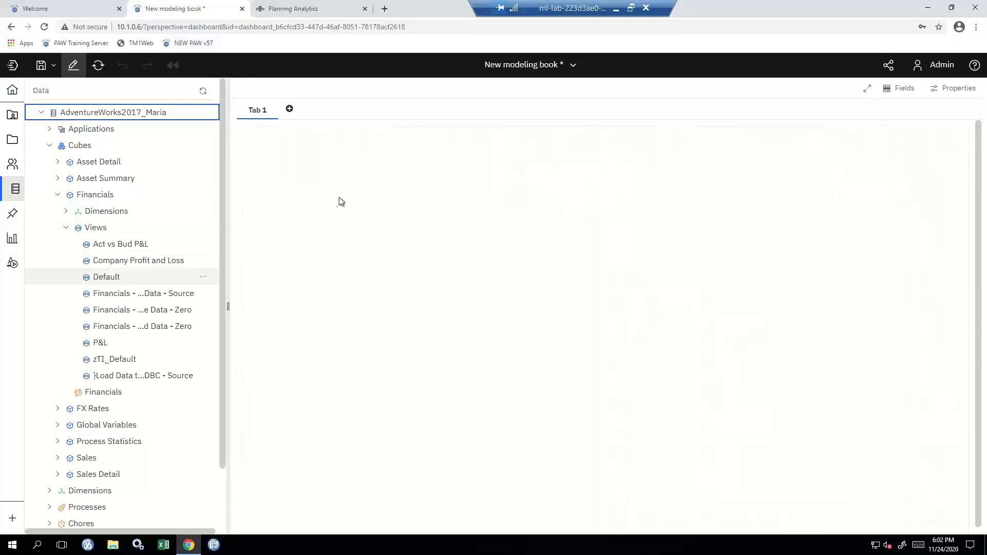
left_click_drag(338, 197, 360, 235)
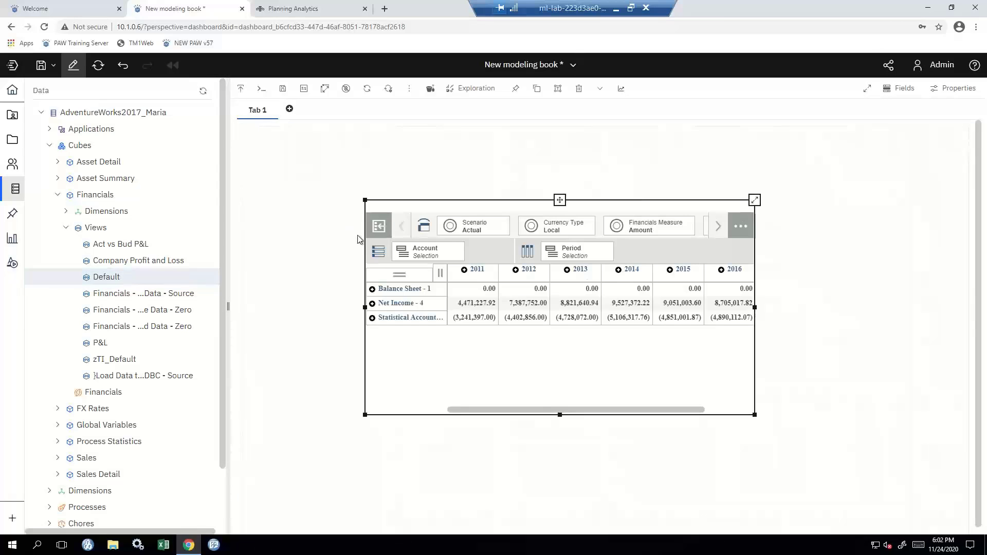
left_click(548, 208)
left_click(431, 104)
left_click(944, 97)
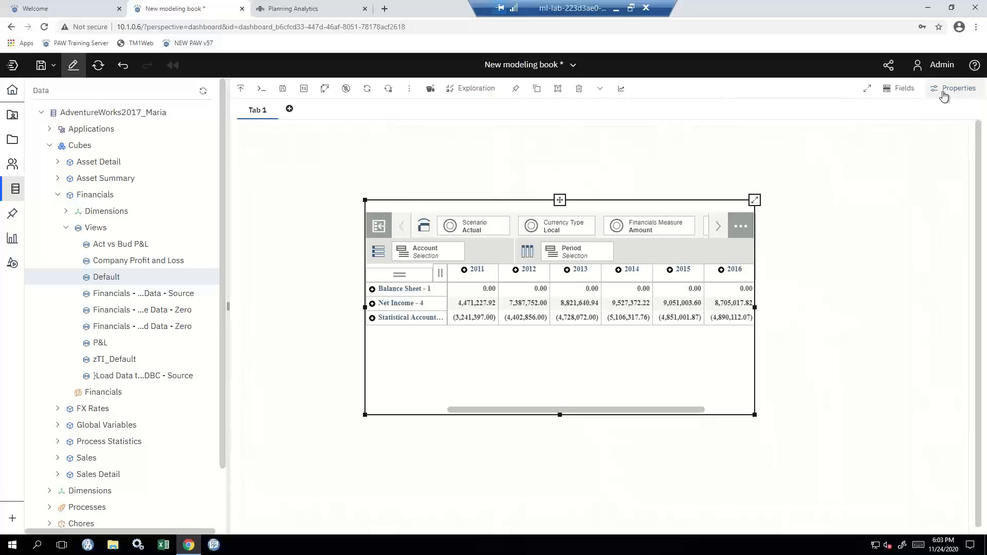
Open the exploration's properties, review its General X position and Width, then show the Custom table style.
left_click(943, 96)
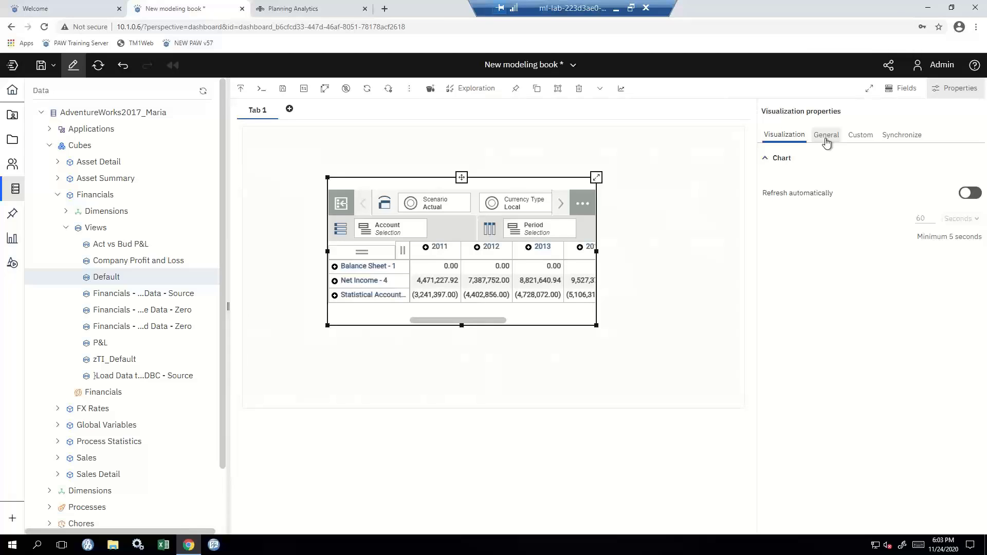
left_click(826, 136)
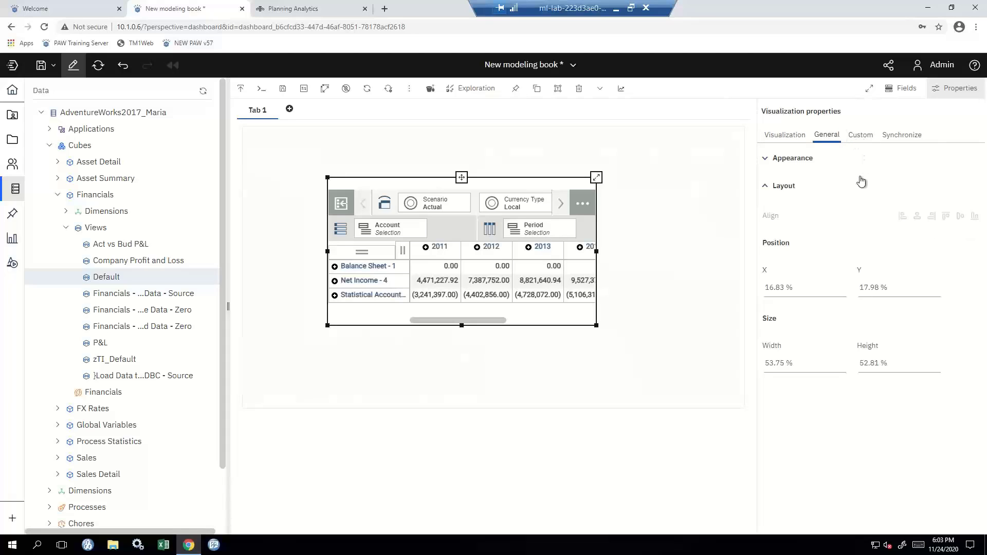
left_click(828, 289)
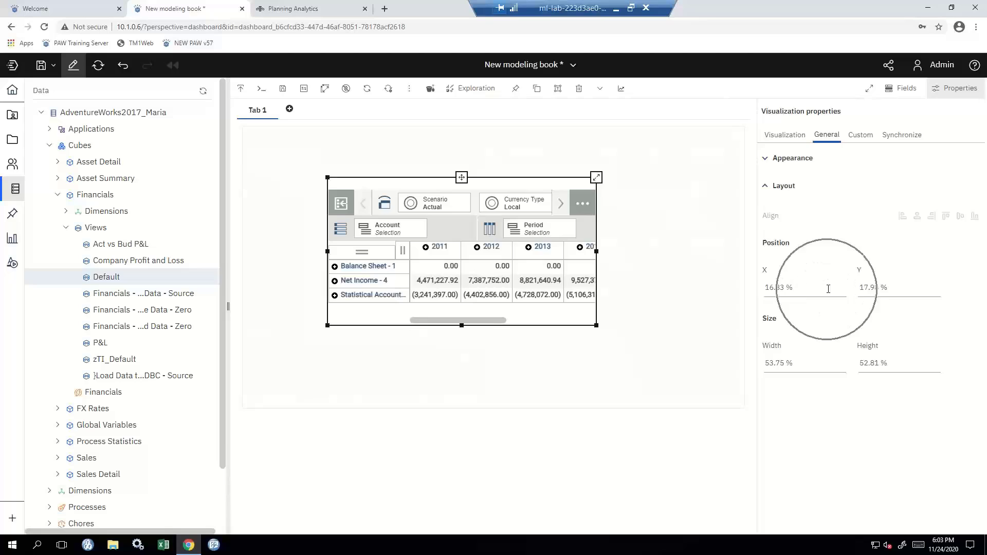
left_click(819, 365)
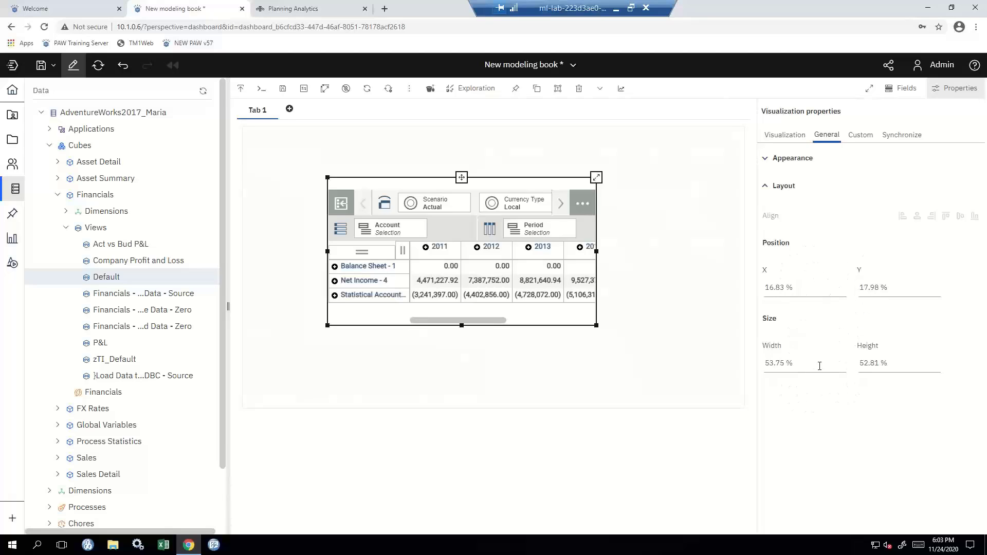
left_click(862, 139)
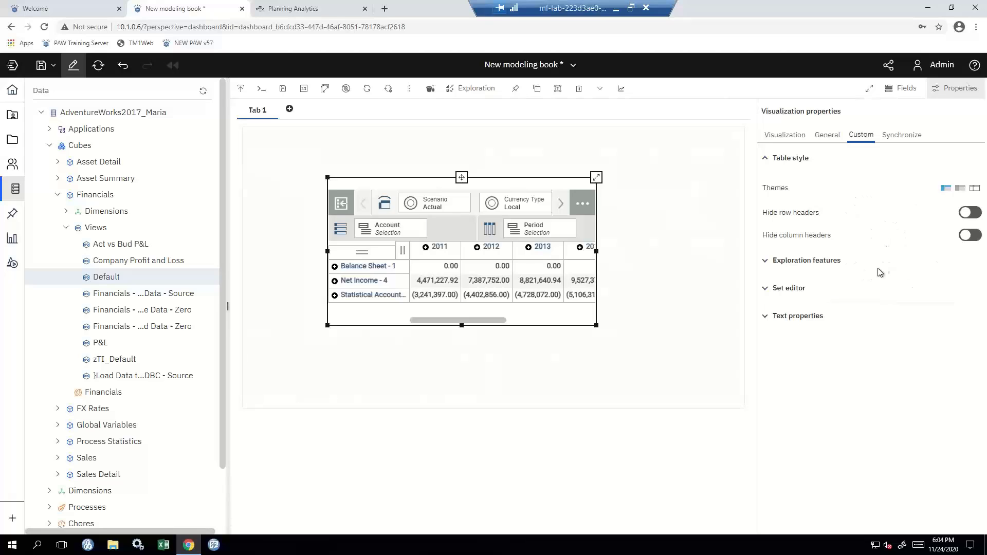
Expand and review the Text properties in the exploration's Custom settings.
left_click(786, 316)
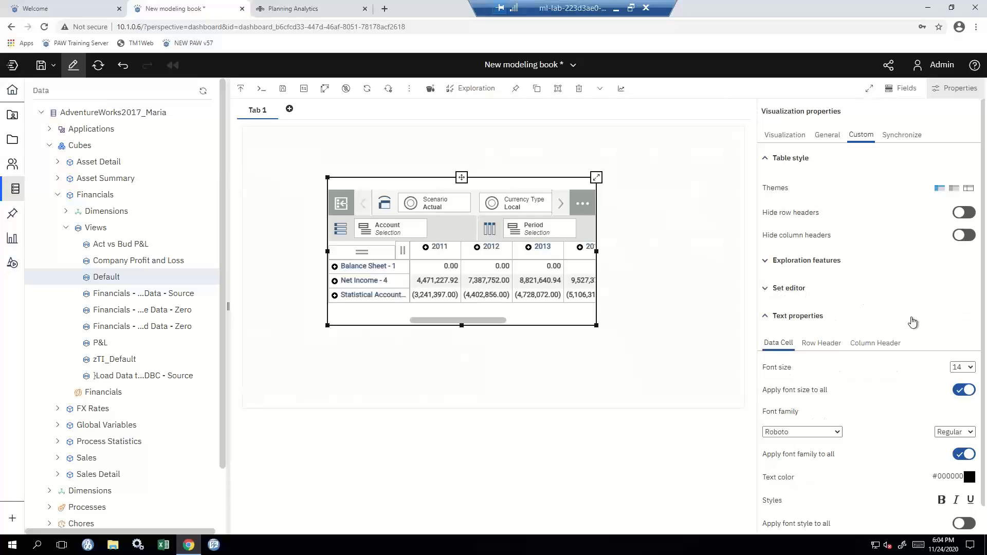
scroll(911, 344, "down", 1)
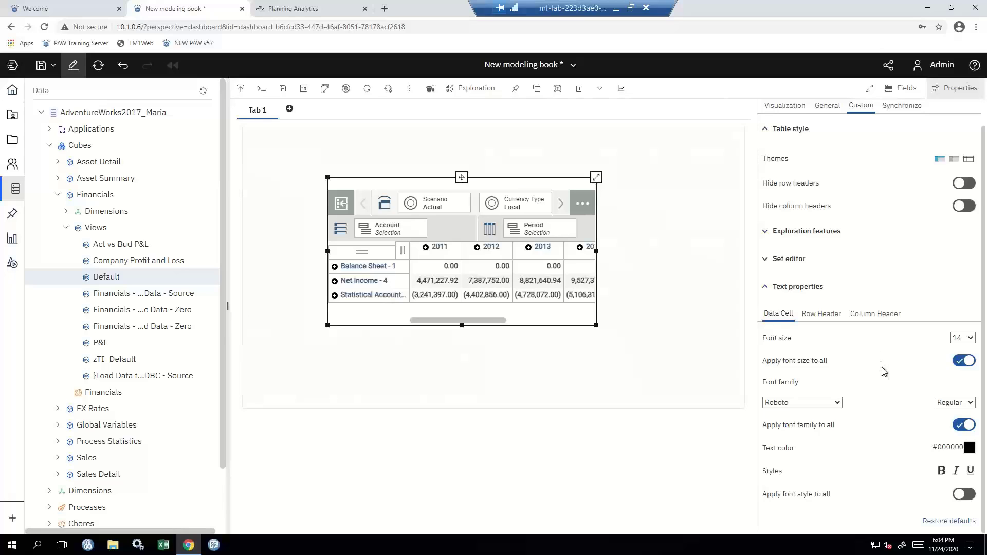
left_click(883, 393)
Switch from the New modeling book to the Planning Analytics Home page.
scroll(878, 272, "up", 1)
left_click(548, 67)
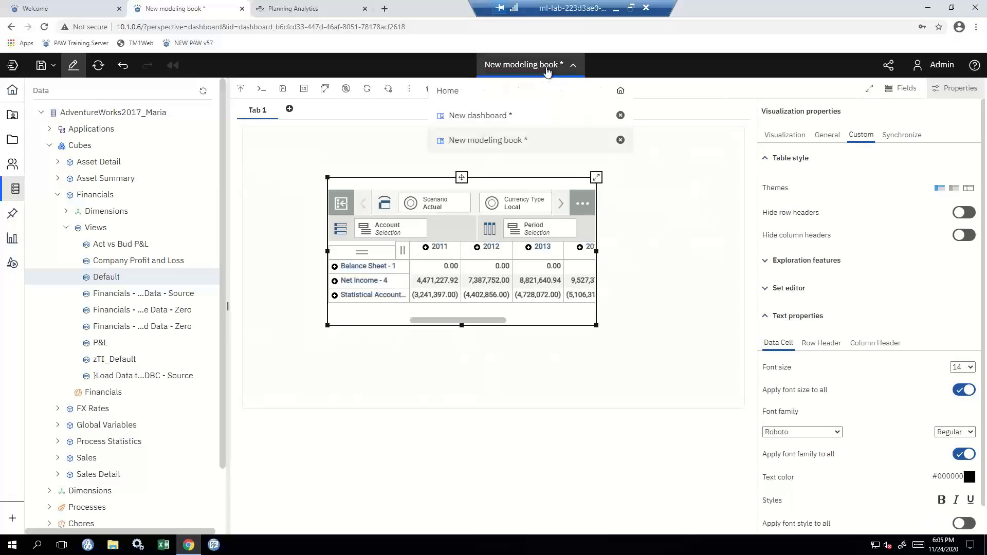
left_click(530, 93)
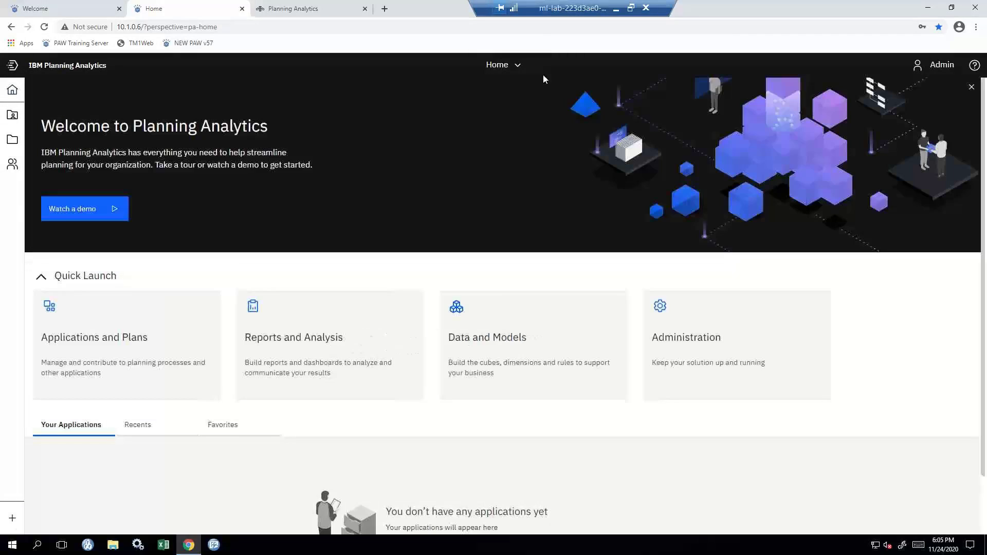